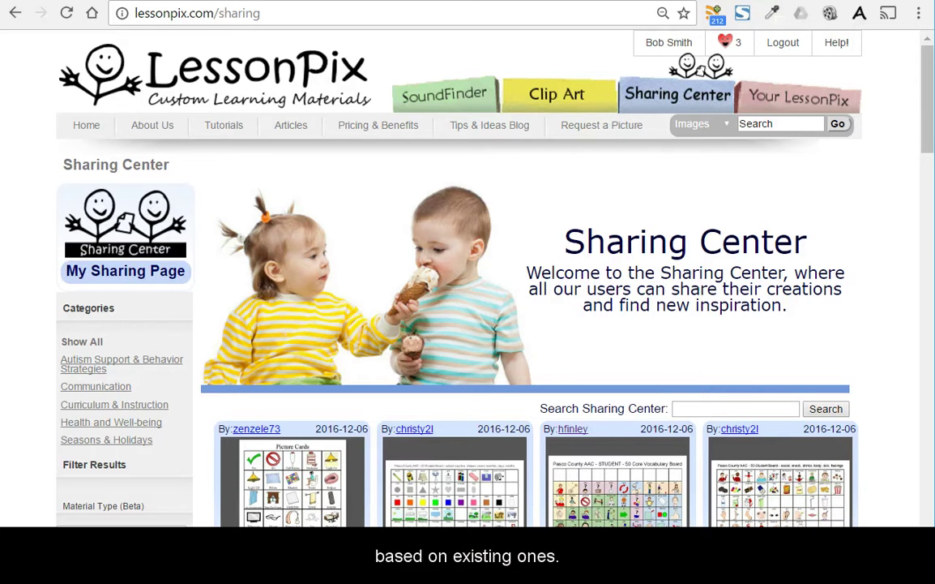
- Look through the full list of your own materials, and return to browsing the shared materials in the Sharing Center
left_click(777, 101)
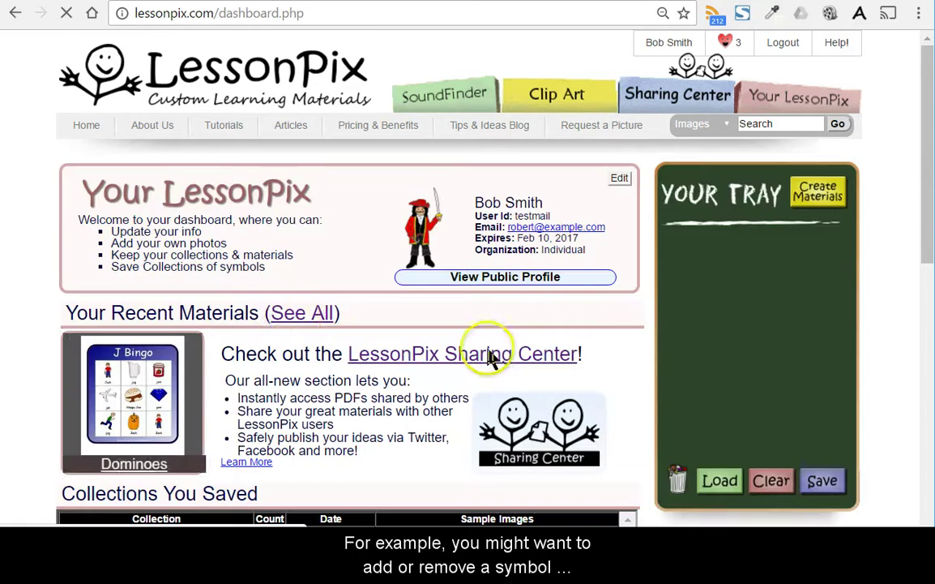
left_click(299, 315)
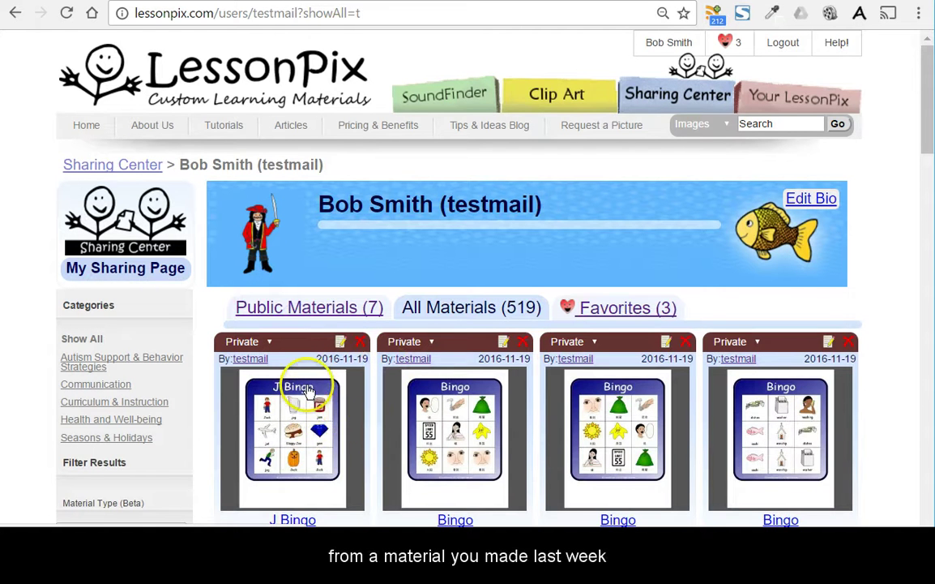
scroll(282, 444, "down", 2)
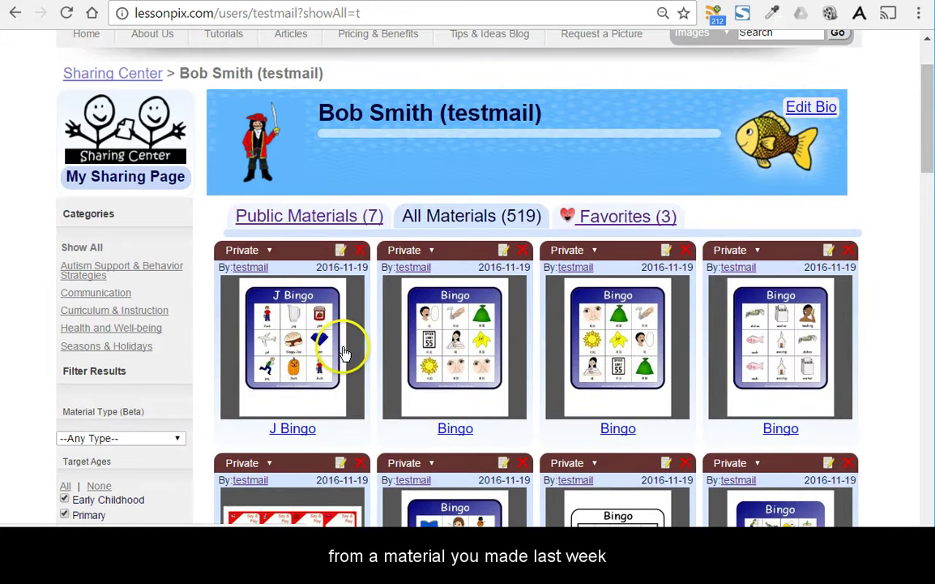
scroll(351, 334, "up", 2)
left_click(675, 94)
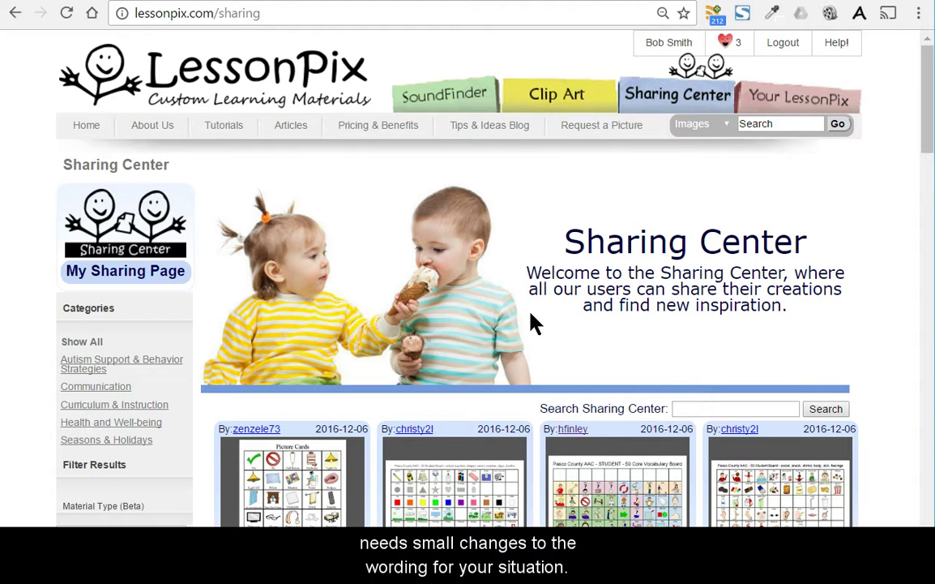
scroll(369, 340, "down", 2)
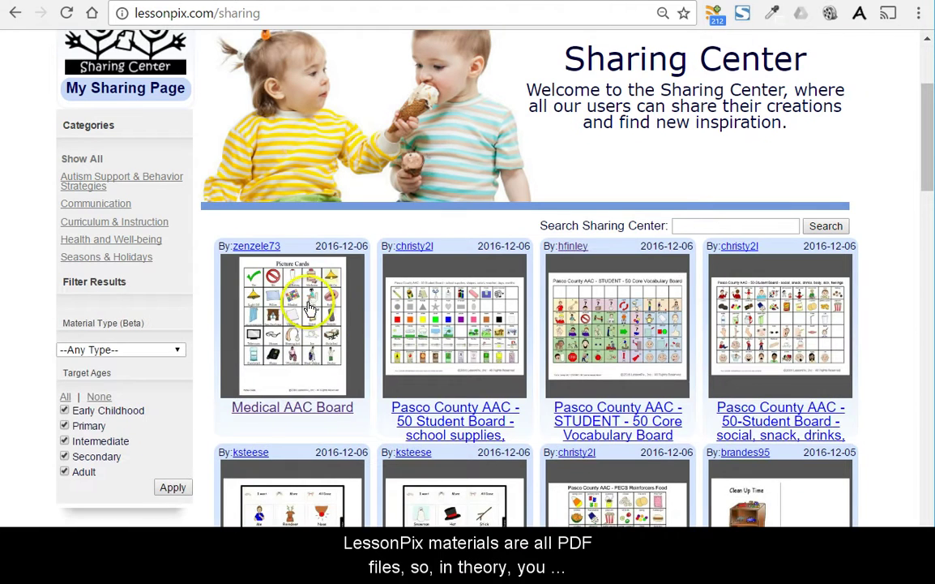
- Switch to Inkscape, try moving the Light Off lamp picture out of its card in the Medical AAC Board PDF, and close the file
key("alt+Tab")
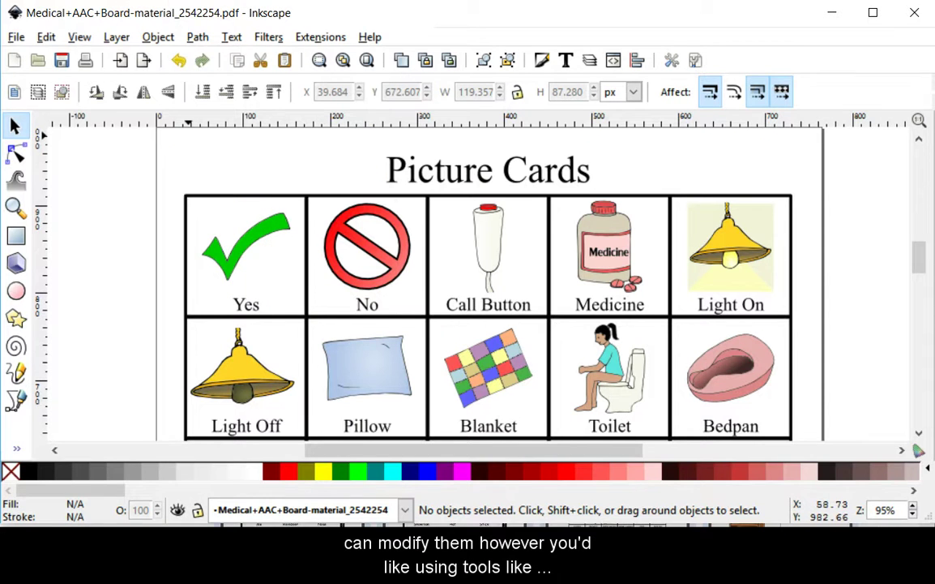
left_click_drag(227, 357, 116, 229)
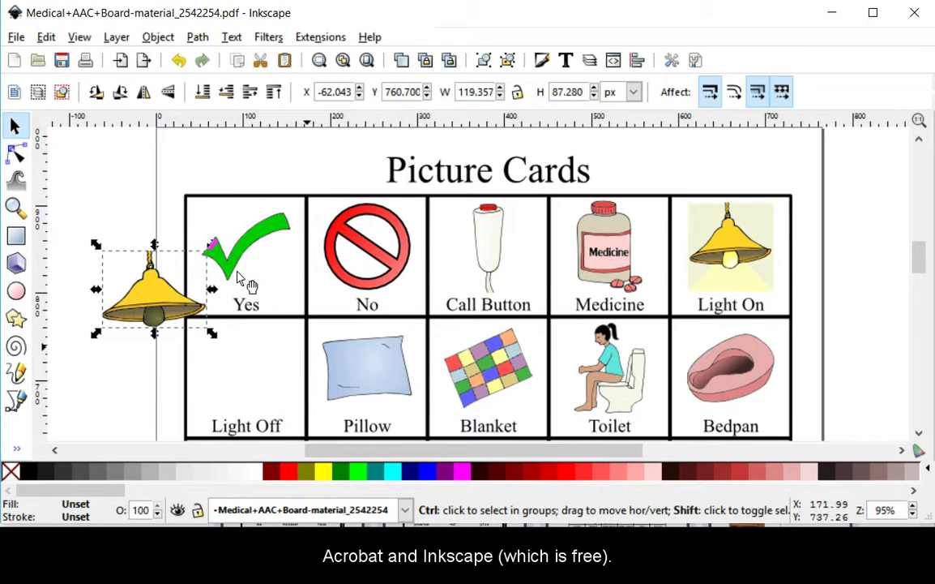
key("shift+ctrl+a")
key("ctrl+w")
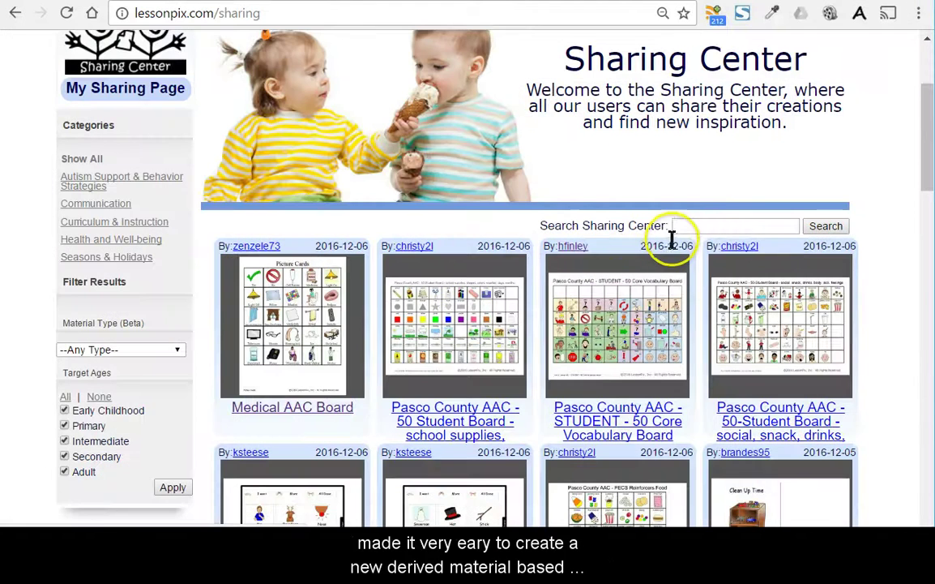
- Search the Sharing Center for "walking in line" and open the Walking in Line social story
scroll(676, 243, "up", 3)
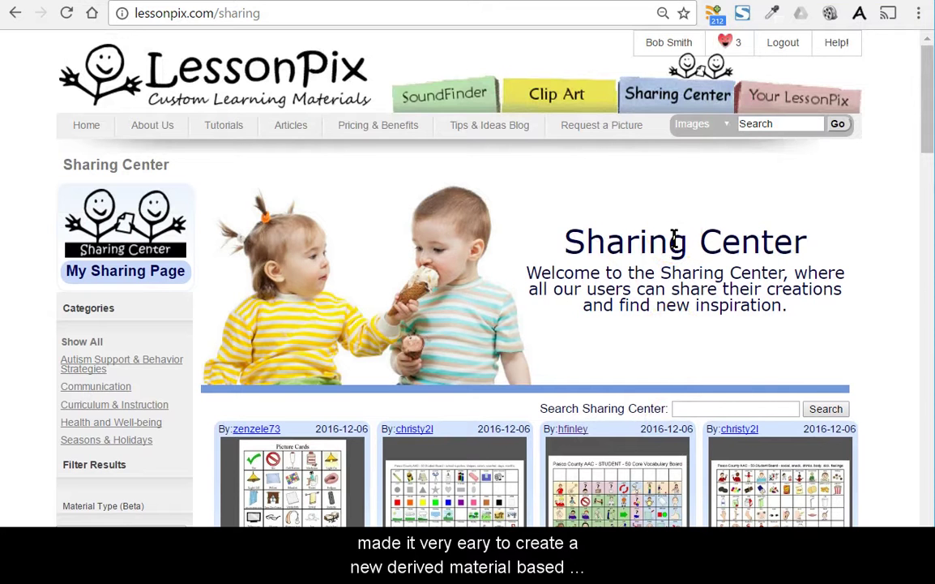
left_click(675, 237)
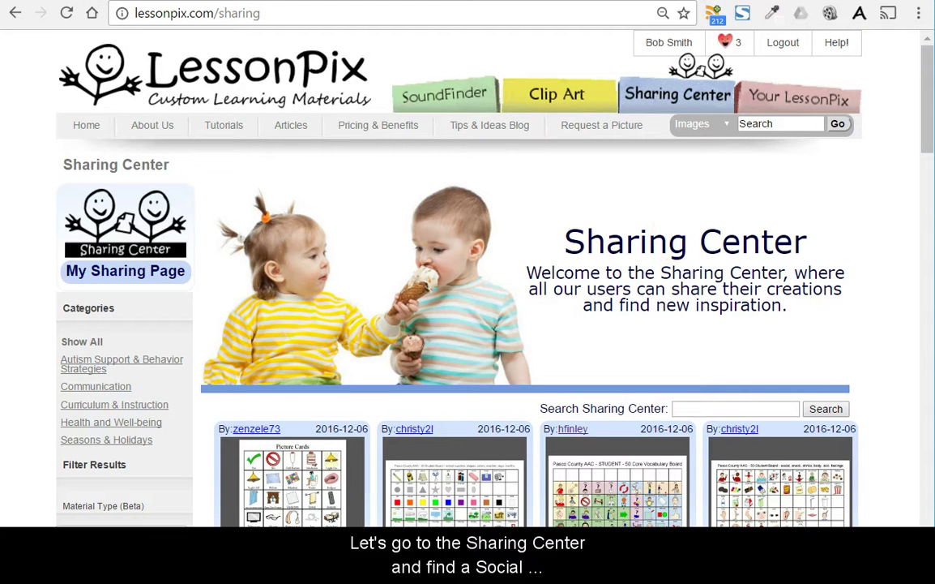
left_click(759, 407)
type("walking in line")
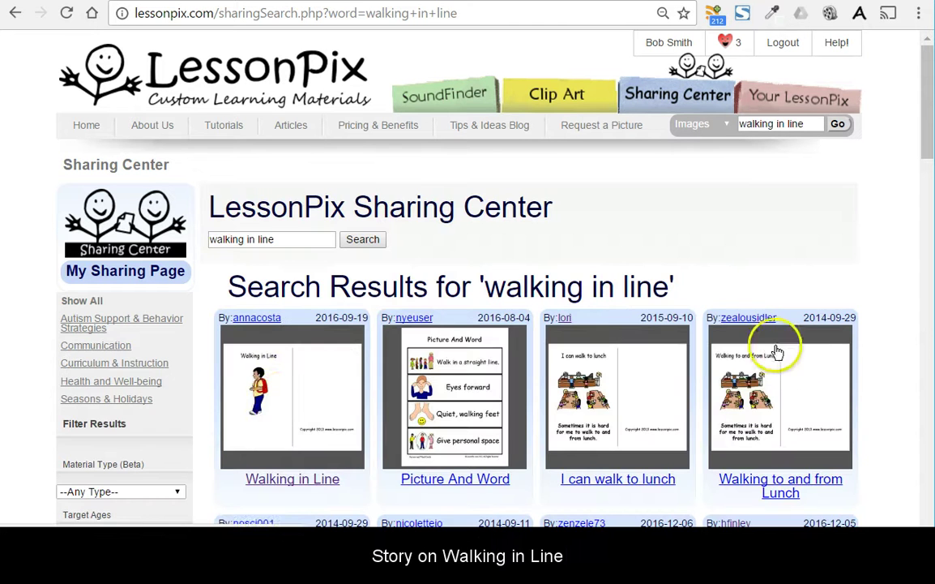
left_click(278, 402)
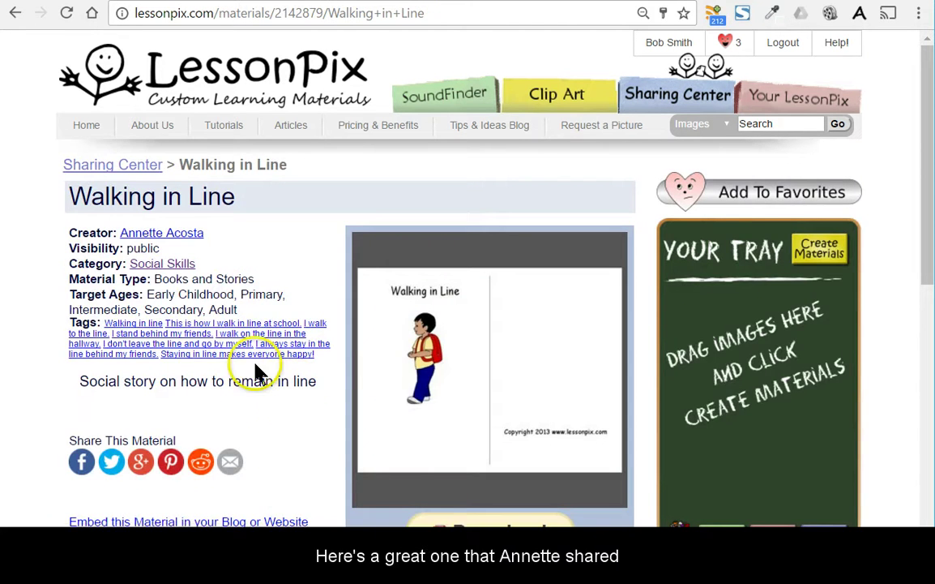
- Review the first four pages of the Walking in Line PDF in Adobe Acrobat Reader, checking their pictures and captions
scroll(468, 411, "down", 3)
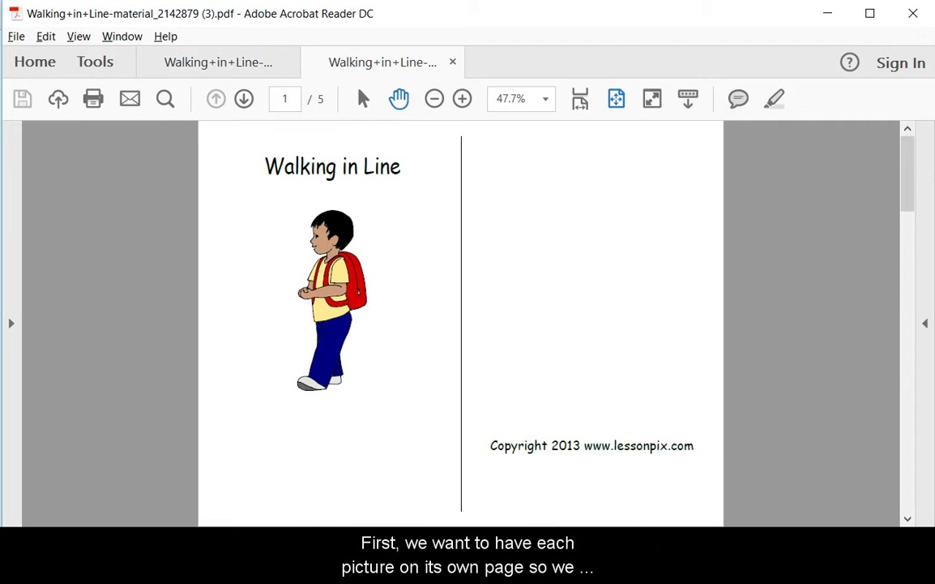
scroll(427, 303, "down", 2)
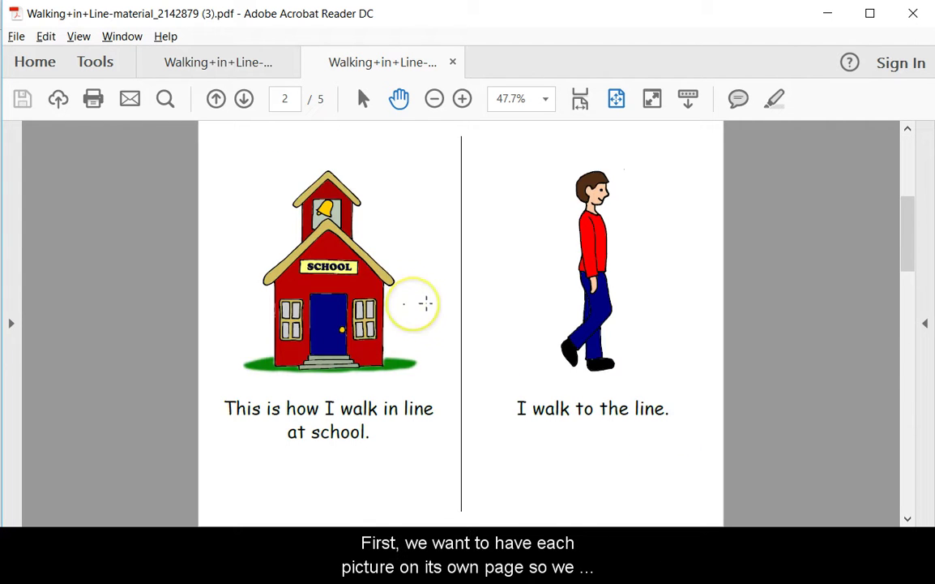
scroll(426, 303, "down", 2)
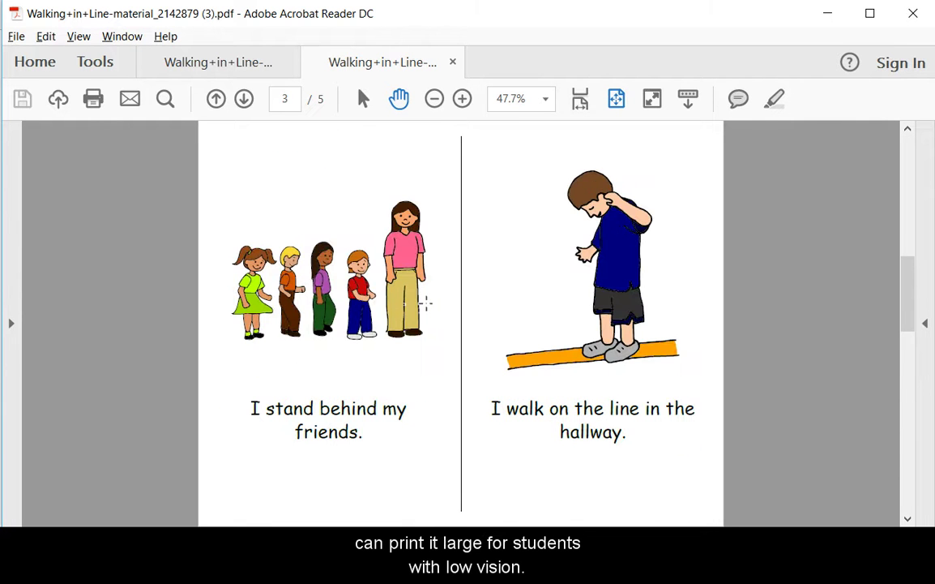
scroll(426, 303, "down", 2)
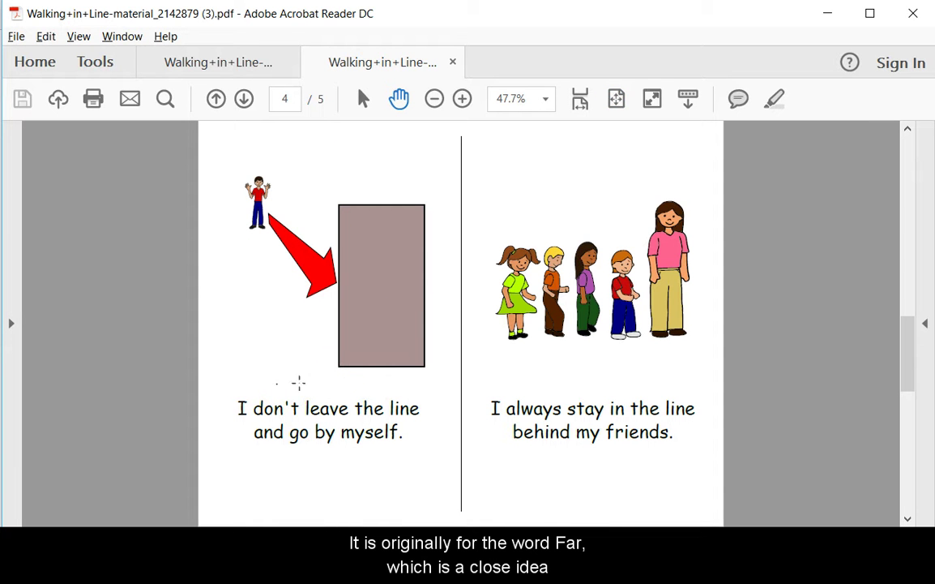
- Switch to the browser, go back from the Alone picture to the Walking in Line material page, and clear the tray
key("alt+Tab")
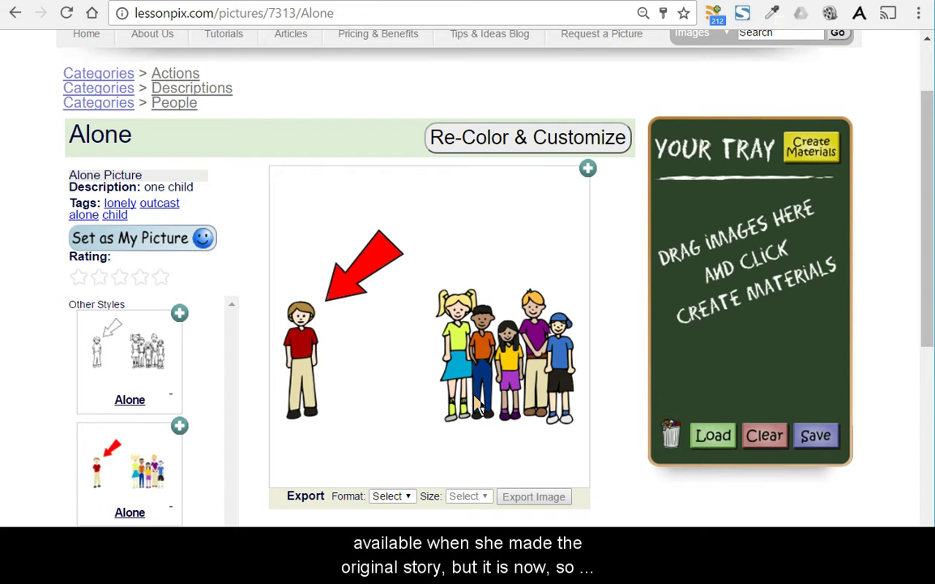
left_click(15, 13)
left_click(15, 13)
scroll(250, 301, "down", 1)
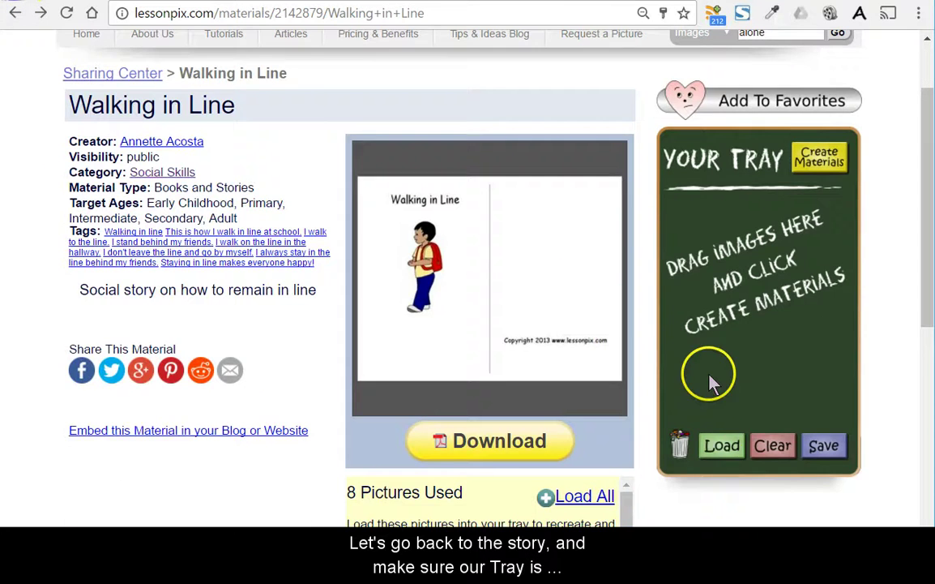
left_click(772, 445)
left_click(393, 361)
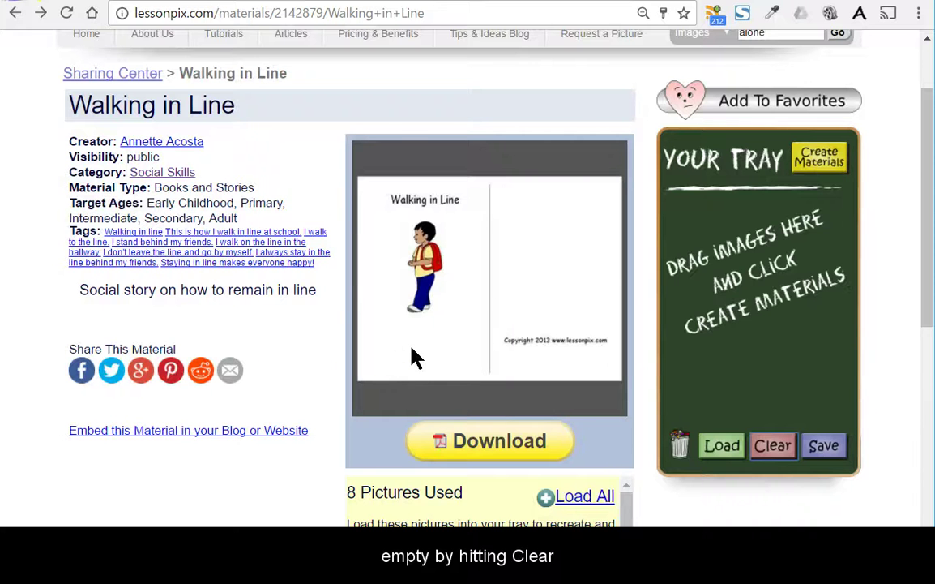
- Load all the pictures used in the Walking in Line story into the tray
scroll(518, 313, "down", 3)
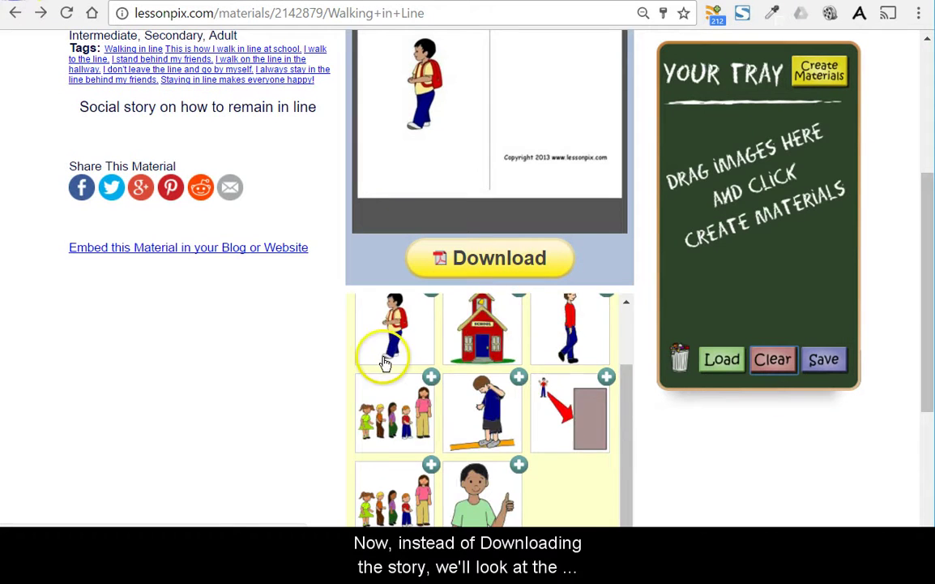
scroll(386, 362, "up", 2)
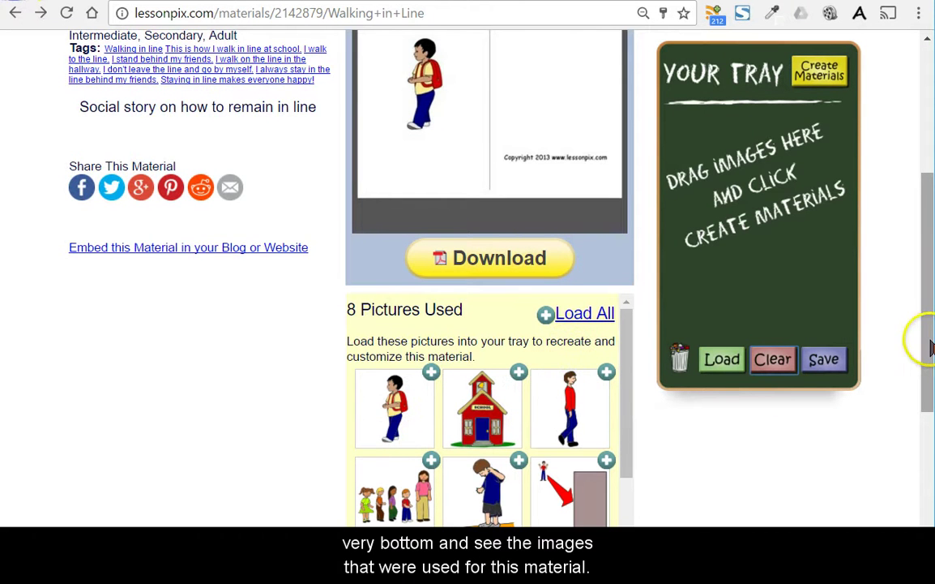
left_click_drag(928, 356, 928, 401)
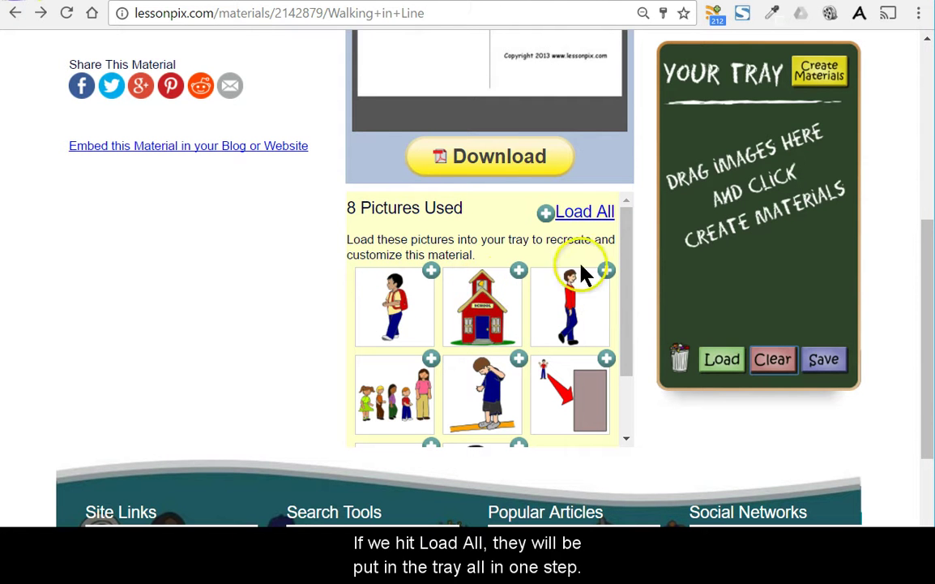
left_click(589, 214)
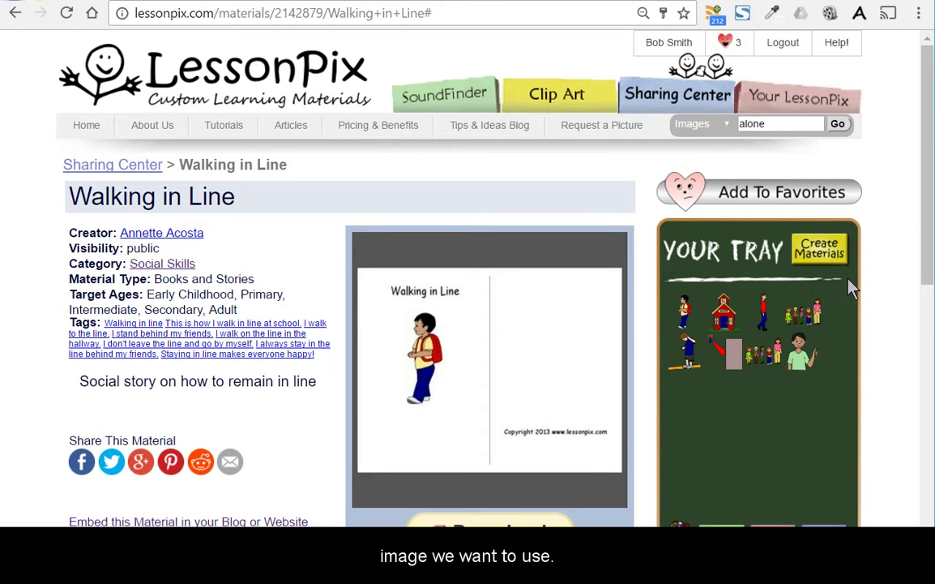
- Search the images for "alone" and add the Alone picture to the tray
left_click(838, 123)
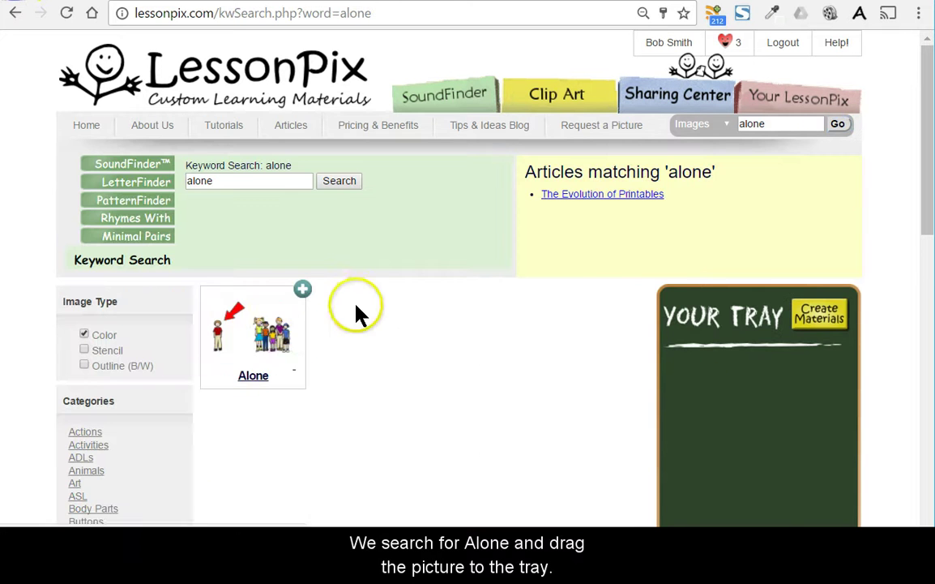
left_click_drag(256, 347, 685, 454)
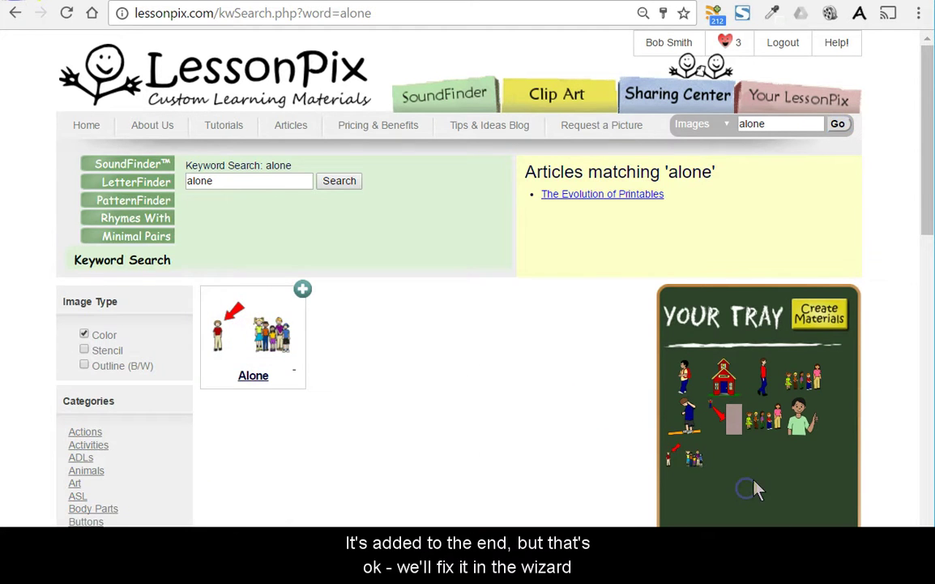
- Start creating a material from the tray with the Books and Stories type and continue to the picture details
scroll(740, 442, "down", 1)
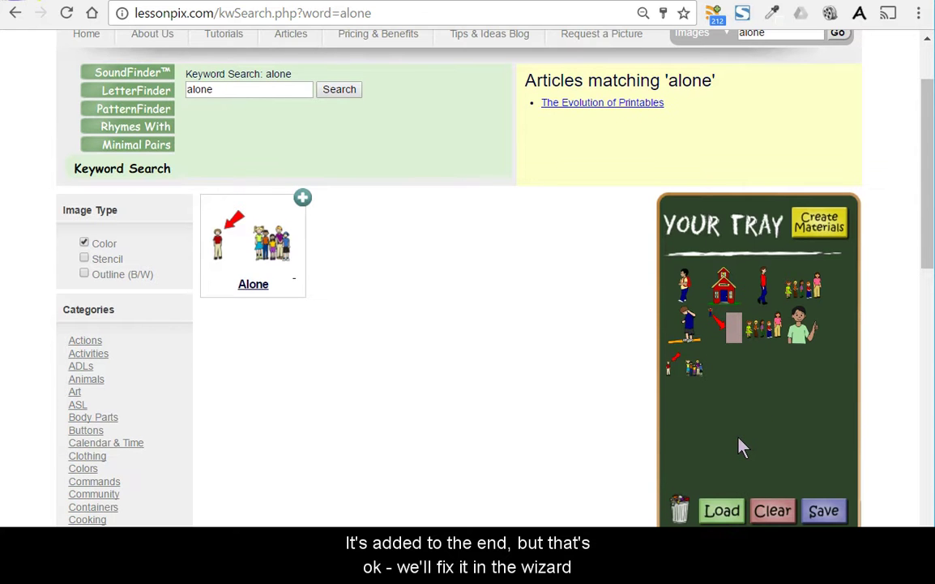
left_click(820, 222)
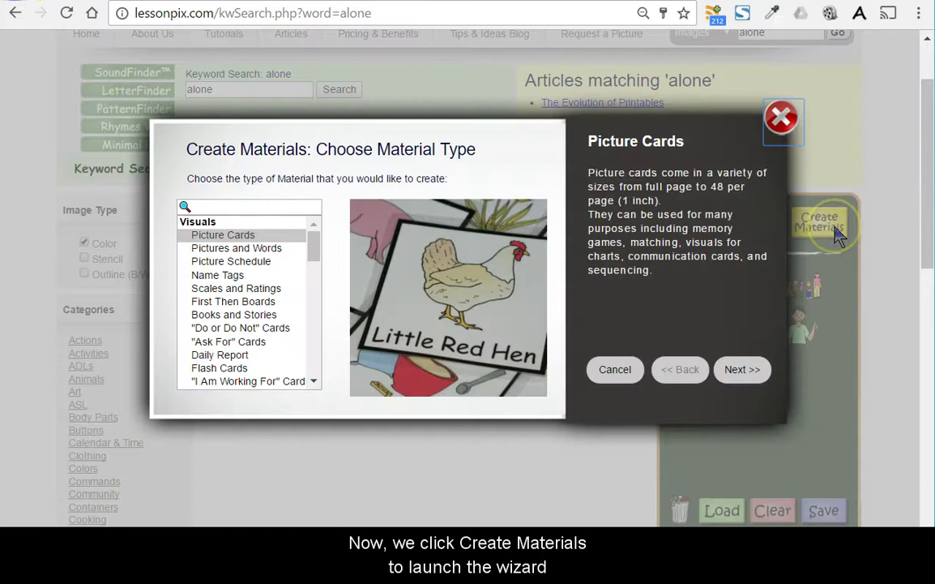
left_click(231, 316)
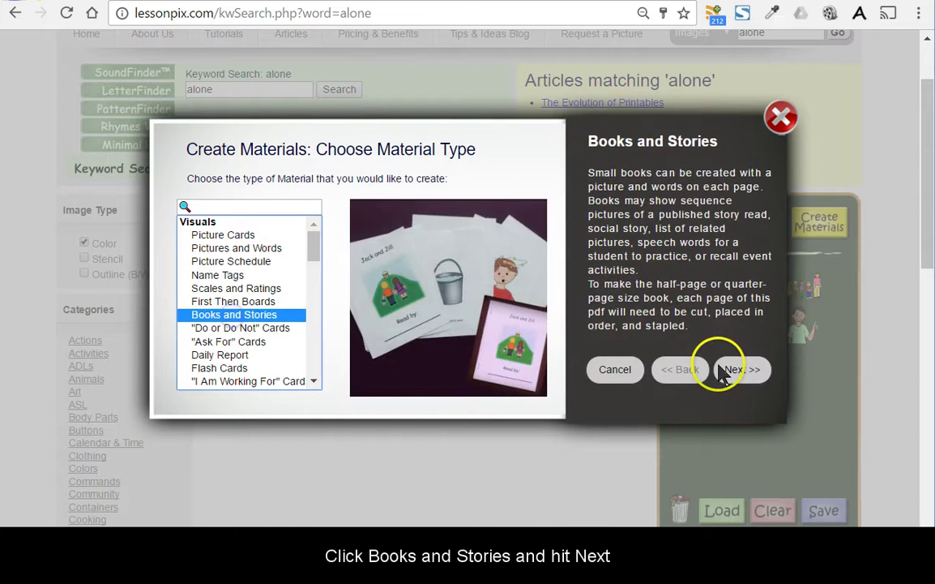
left_click(743, 380)
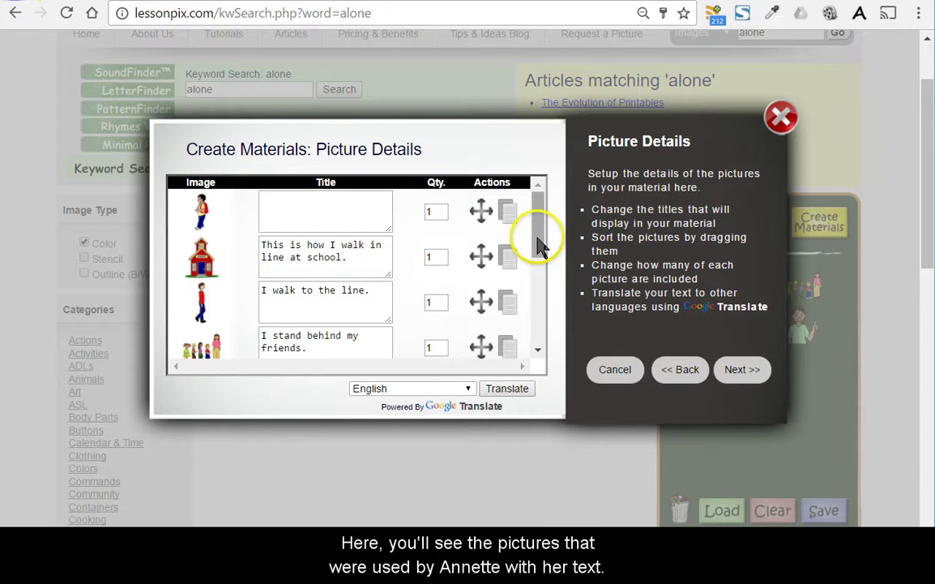
- Move the Alone picture directly below the "I don't leave the line and go by myself." picture and copy that caption into its title
left_click_drag(534, 239, 485, 284)
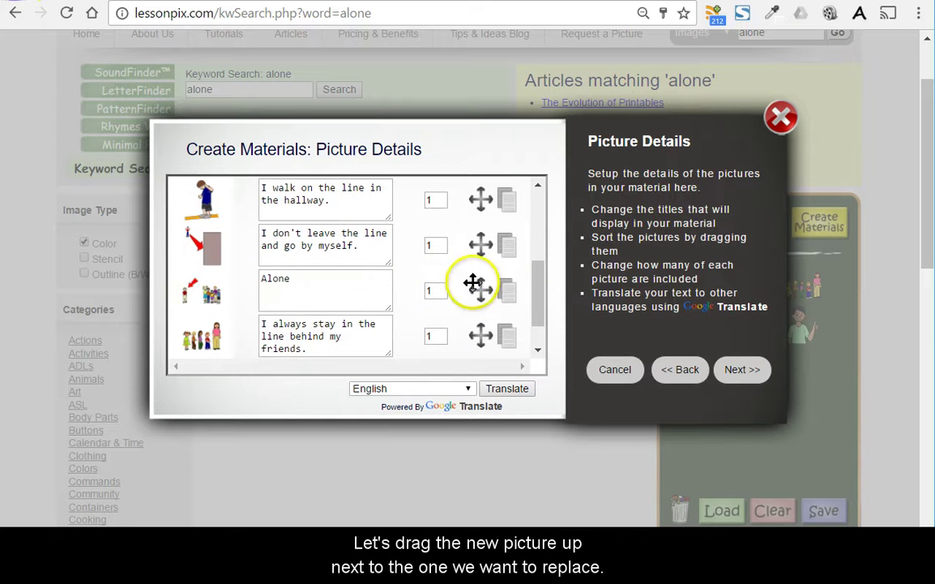
left_click(364, 247)
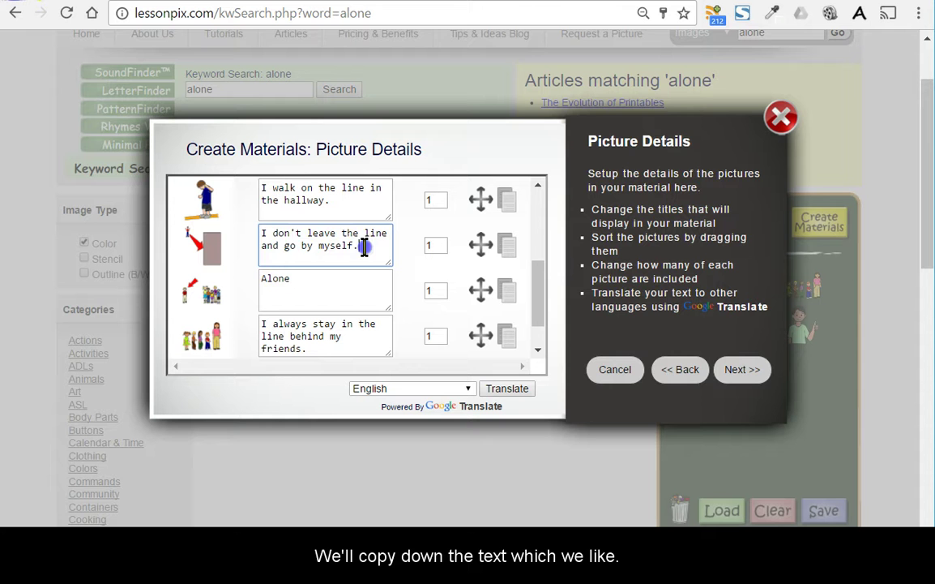
left_click_drag(364, 247, 243, 240)
key("ctrl+c")
left_click_drag(332, 295, 284, 278)
key("ctrl+v")
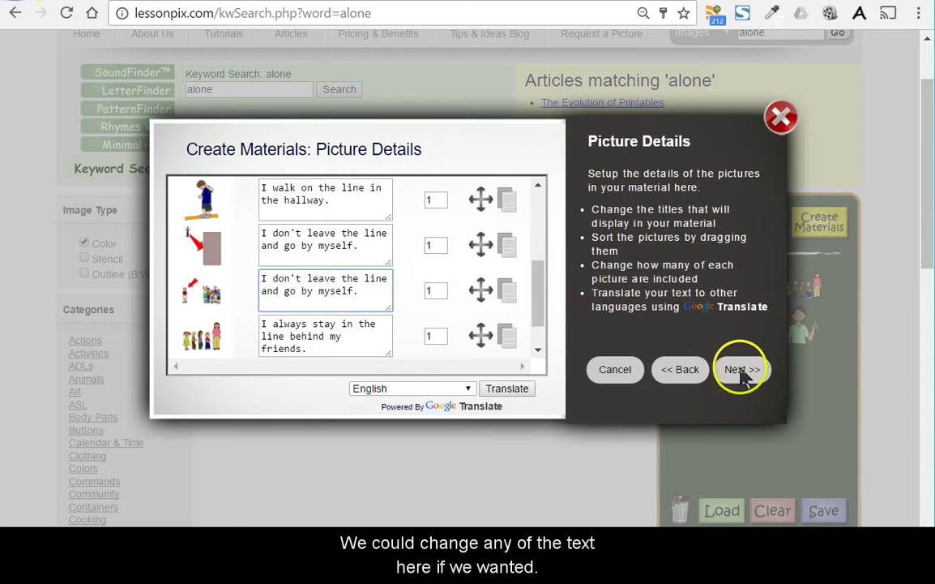
- Set the quantity of the old "I don't leave the line" arrow picture to 0 and continue to the material options
left_click(328, 213)
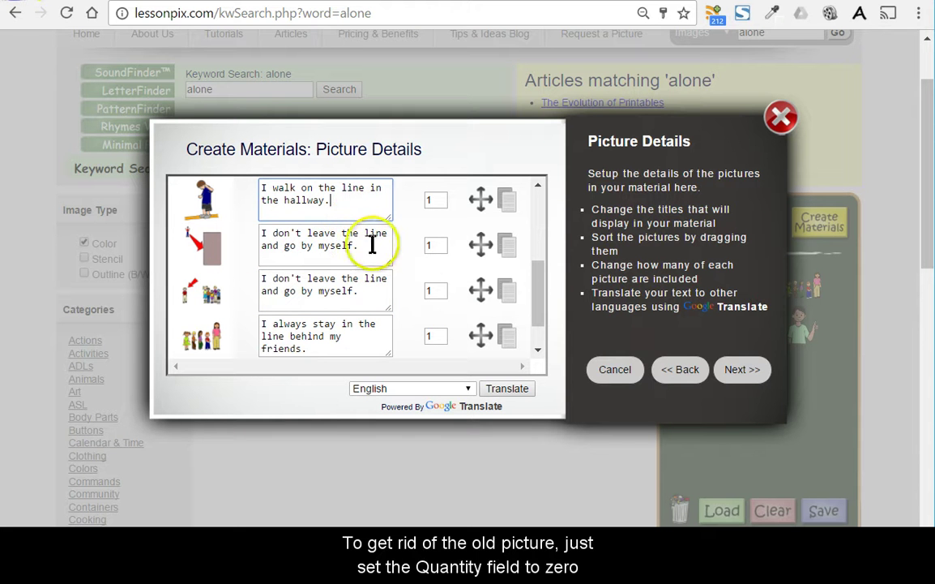
left_click_drag(439, 251, 416, 250)
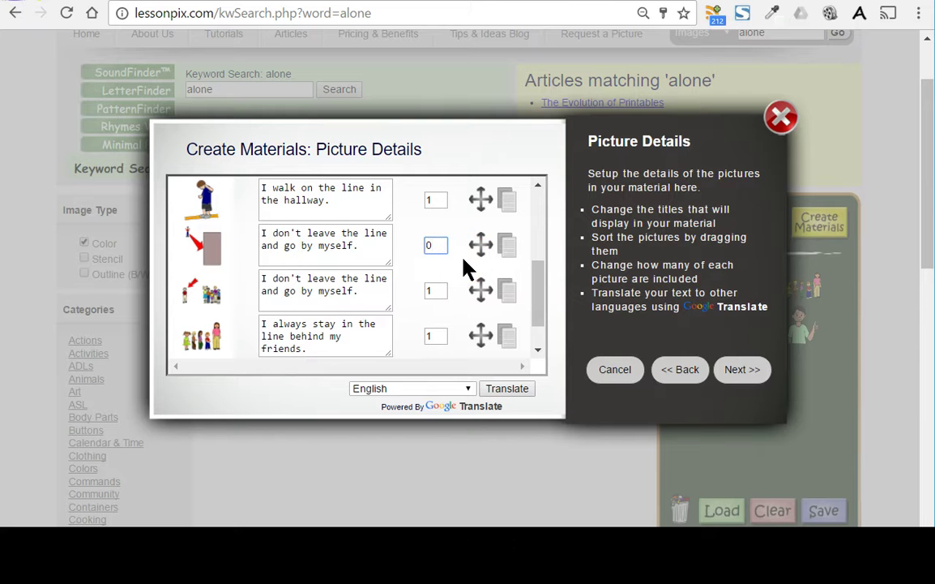
left_click(740, 369)
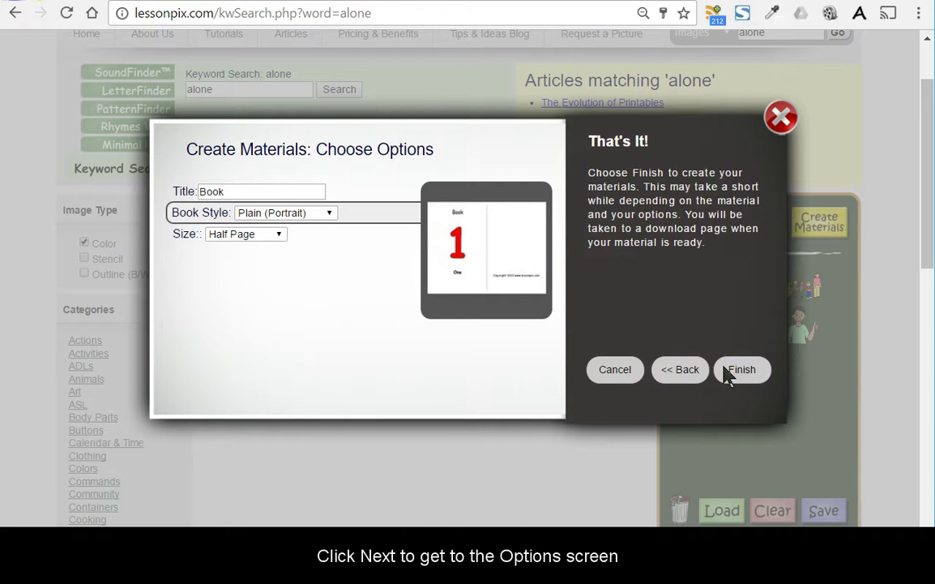
- Set the book's size to Whole Page and its title to "Walking in Line", and finish creating the material
left_click(245, 233)
left_click(244, 247)
left_click(179, 185)
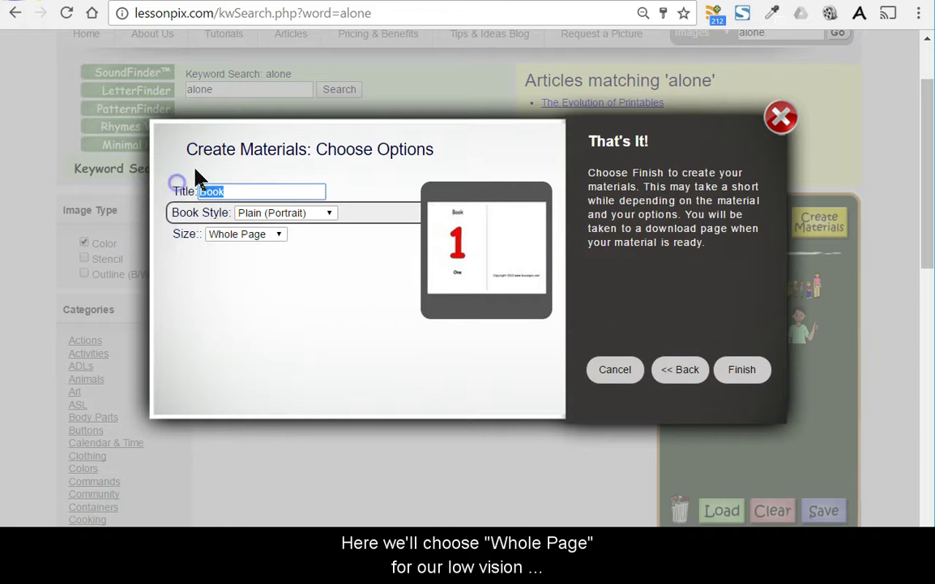
type("Walking in Line")
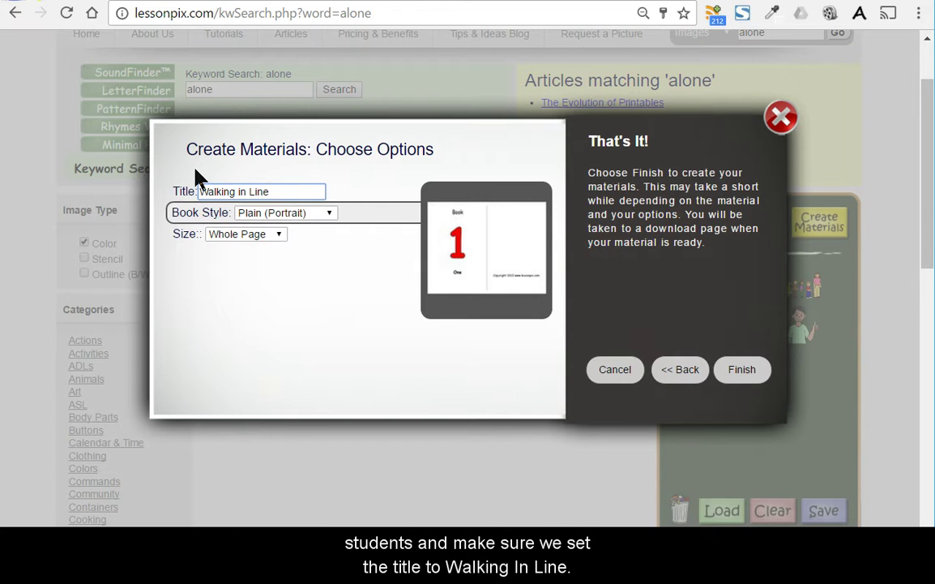
left_click(206, 171)
left_click(734, 369)
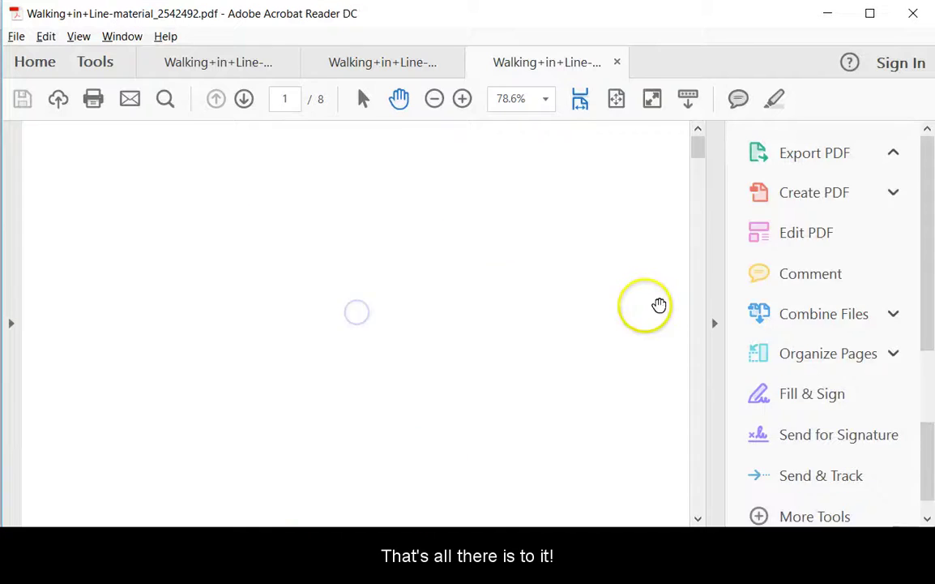
- In Adobe Acrobat Reader, fit the new book to full pages, review it through page 6, and close the PDF
left_click(621, 100)
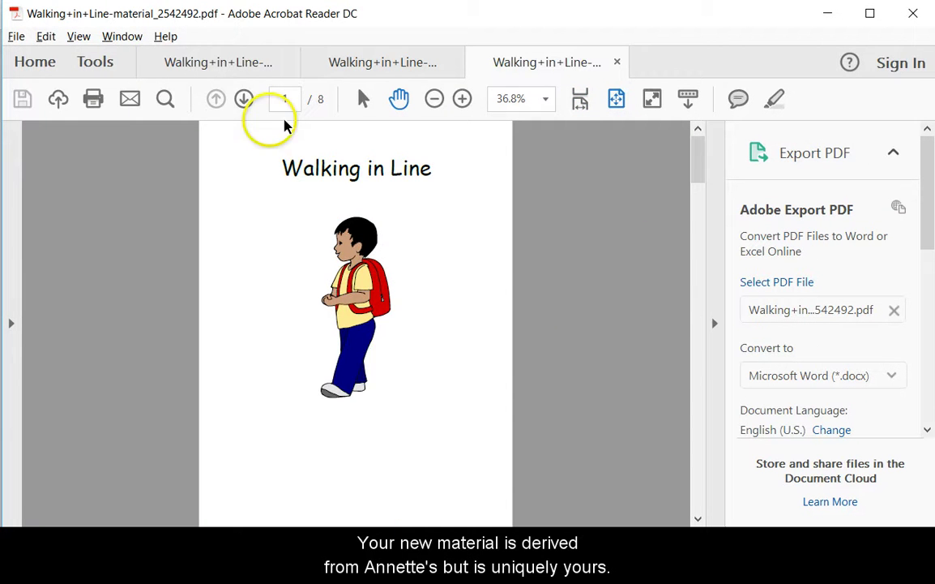
left_click(252, 98)
left_click(252, 98)
left_click(253, 98)
left_click(253, 98)
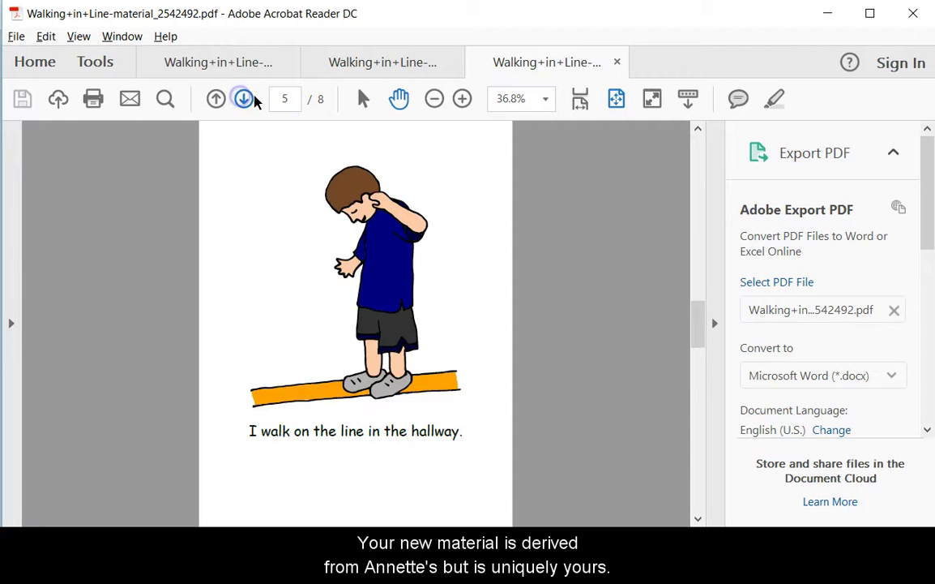
left_click(253, 98)
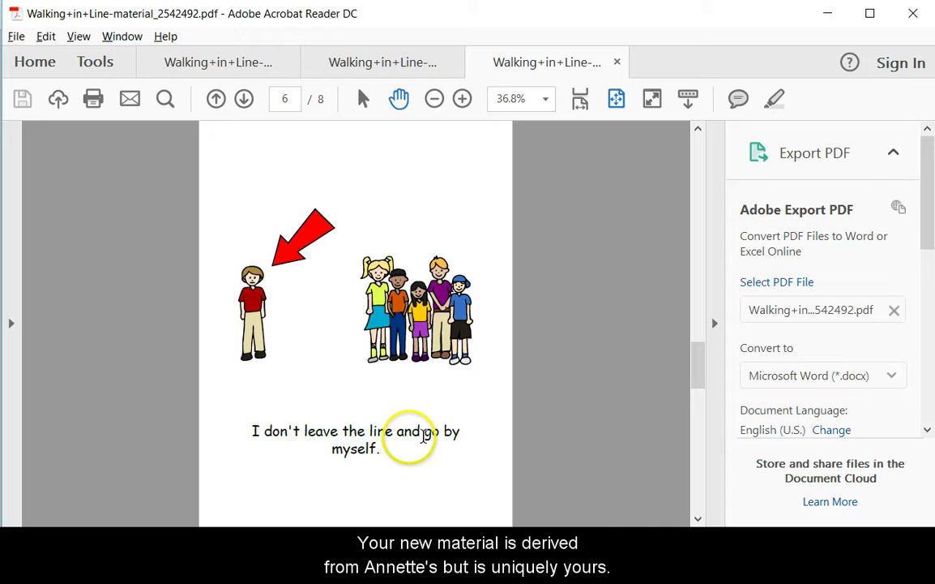
left_click(912, 13)
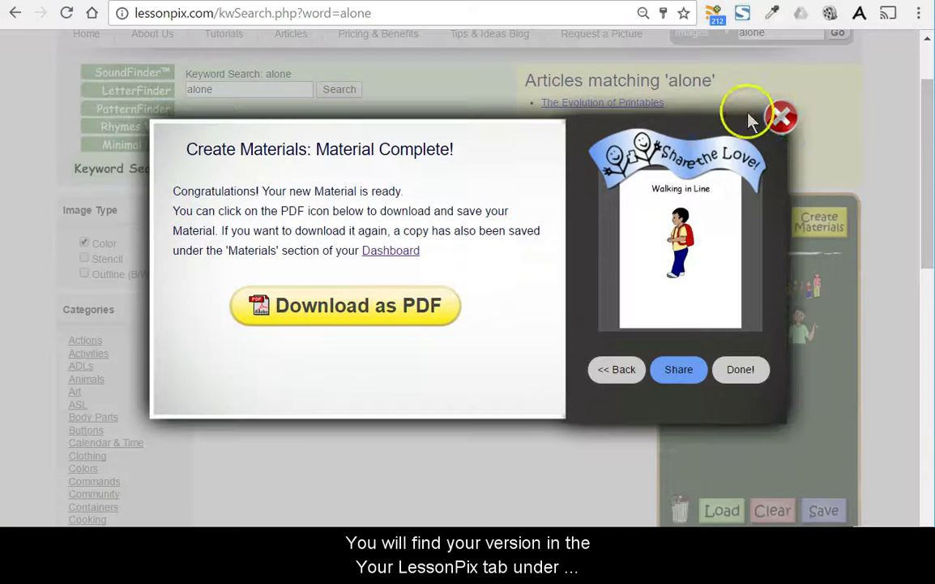
- Close the completed material dialog and open the Walking in Line material from the recent materials on the Your LessonPix dashboard
left_click(776, 117)
scroll(786, 113, "up", 3)
left_click(800, 102)
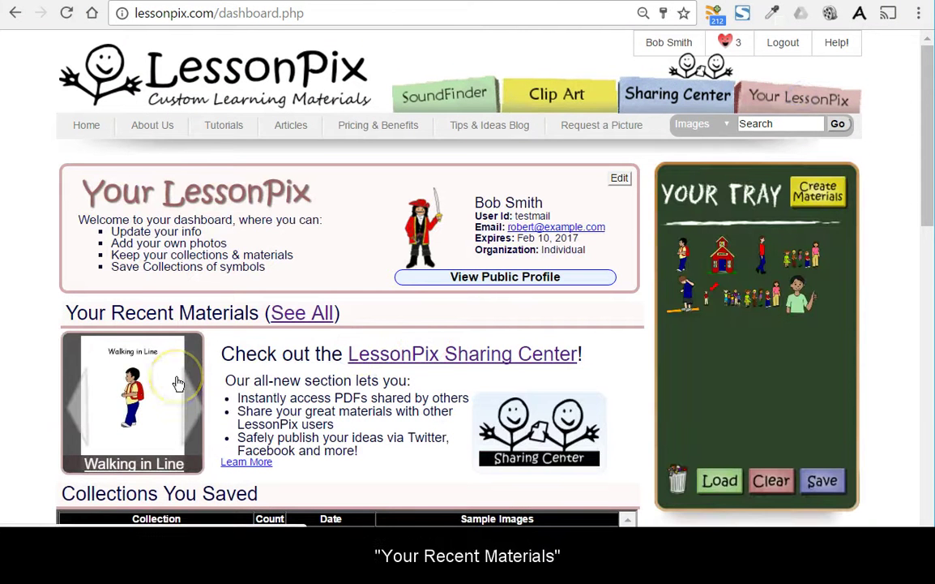
left_click(138, 464)
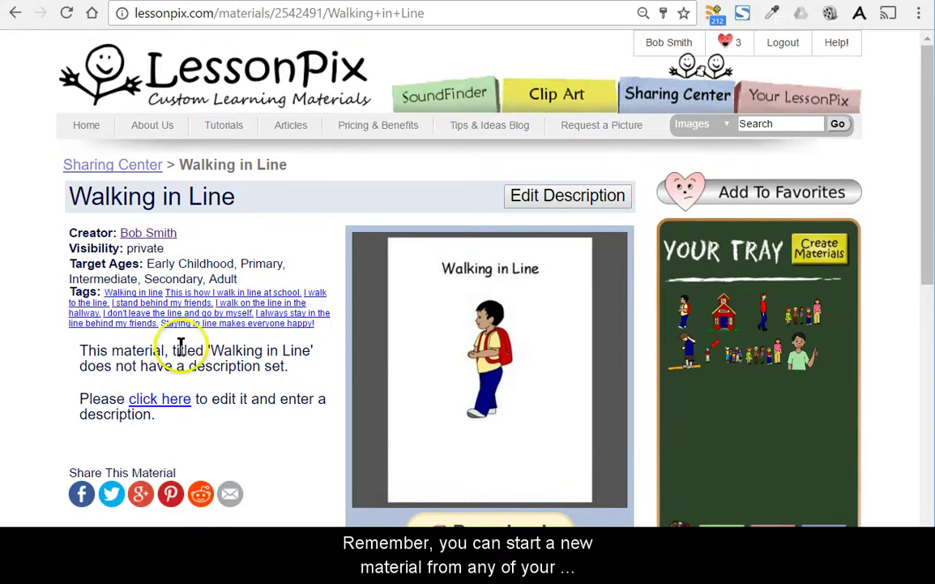
- Show all of the account's own materials from the dashboard and open the Dominoes material
left_click(821, 112)
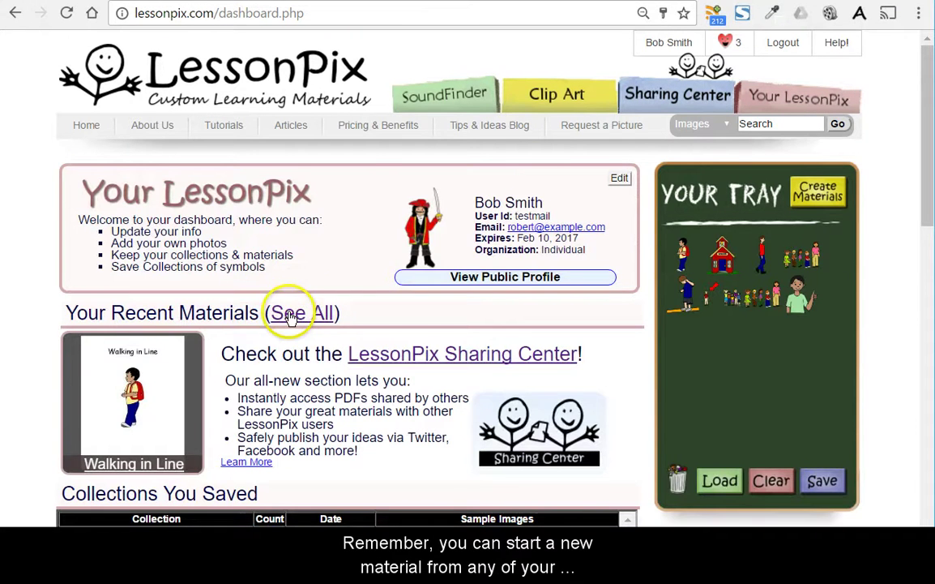
left_click(302, 313)
scroll(481, 389, "down", 3)
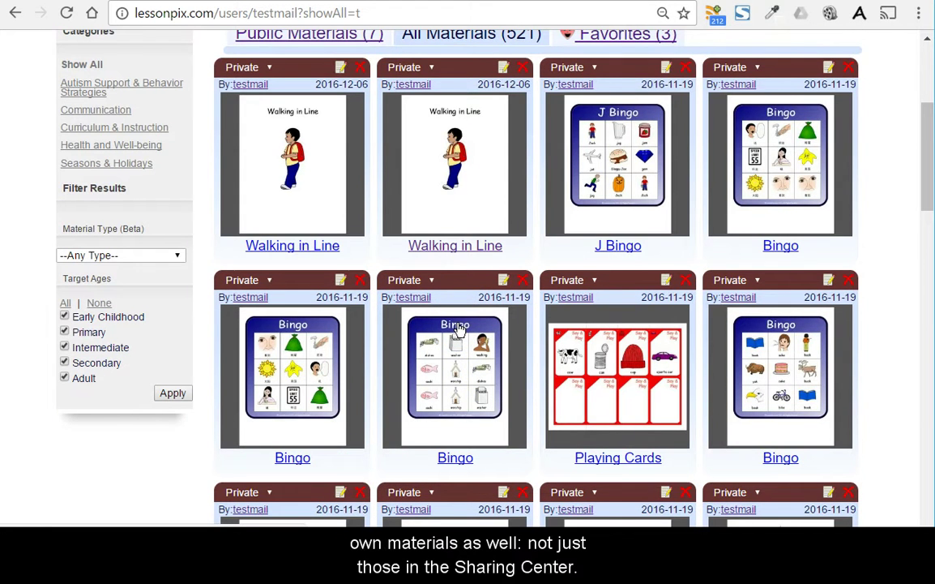
left_click(655, 297)
scroll(665, 304, "down", 3)
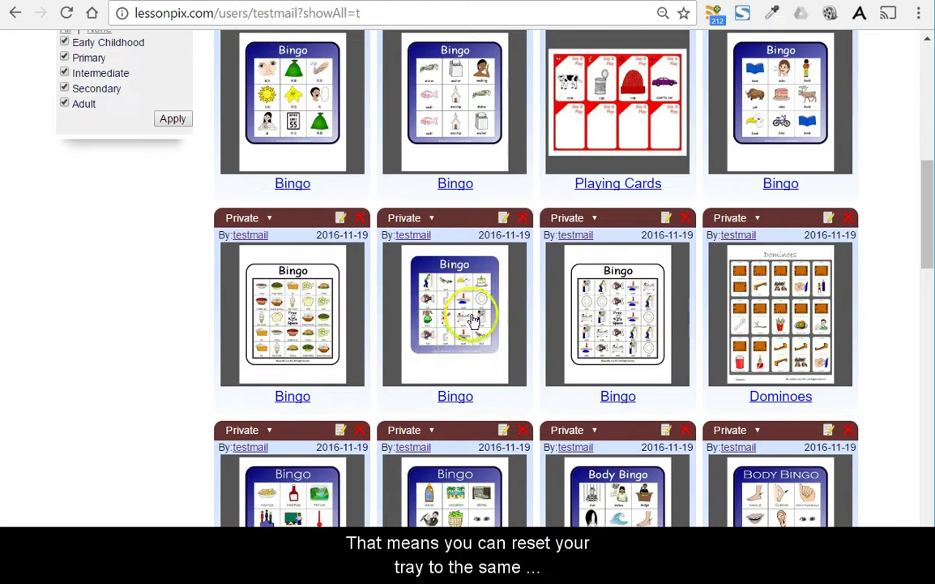
scroll(519, 317, "down", 1)
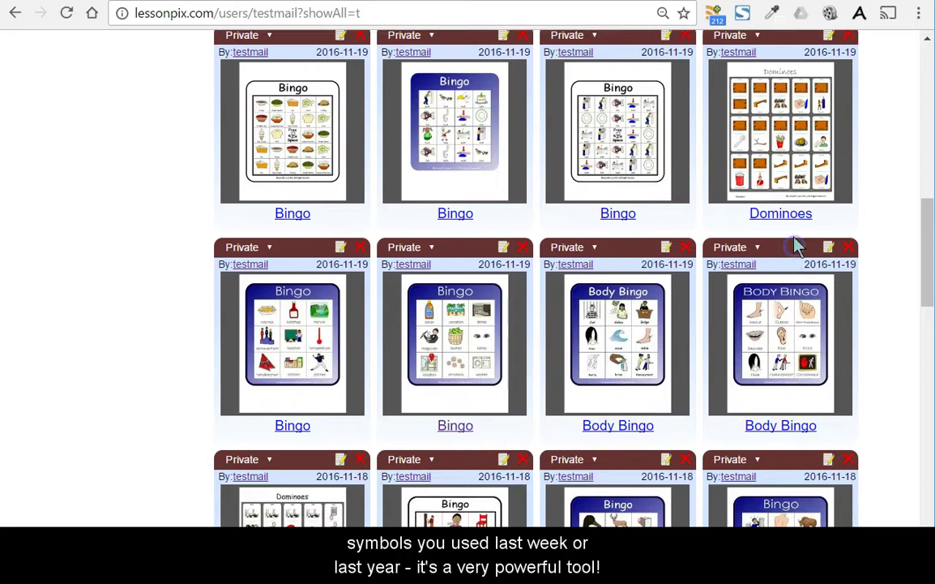
left_click(783, 213)
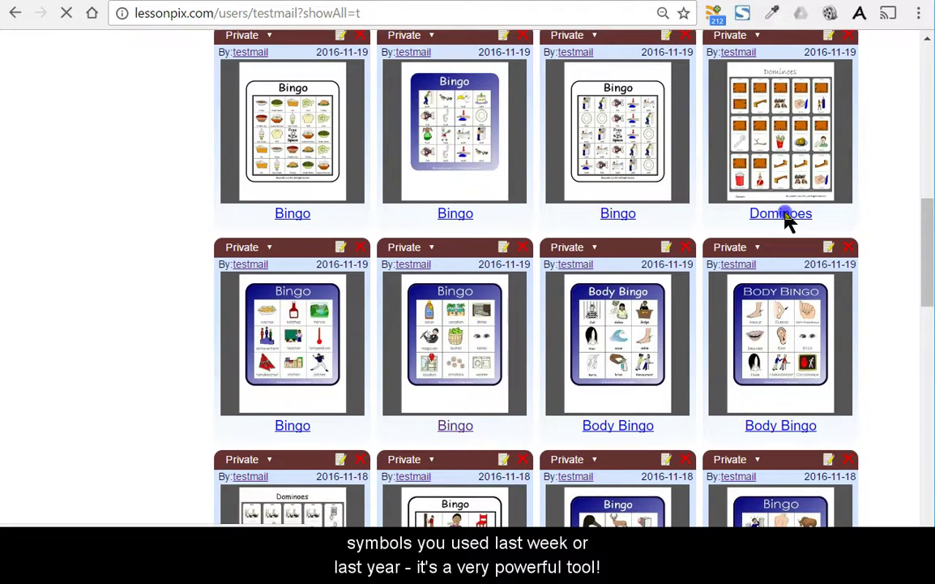
- Empty the tray and load all pictures used in the Dominoes material into it
scroll(568, 316, "down", 2)
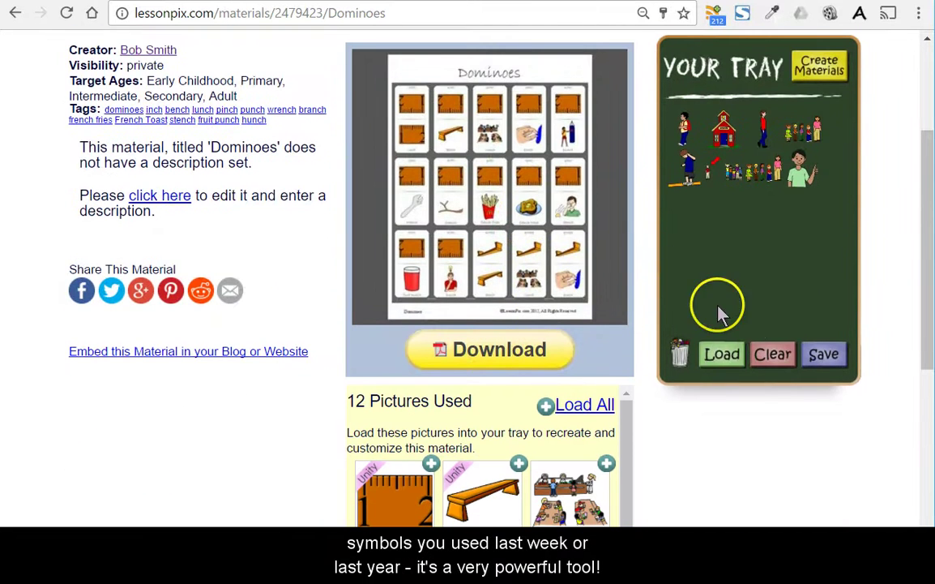
left_click(772, 353)
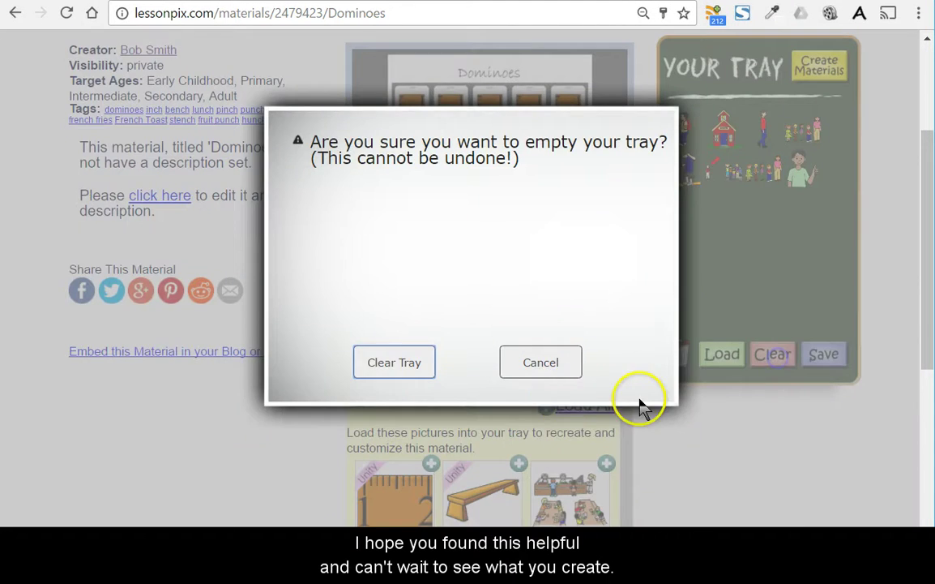
left_click(421, 378)
left_click(582, 405)
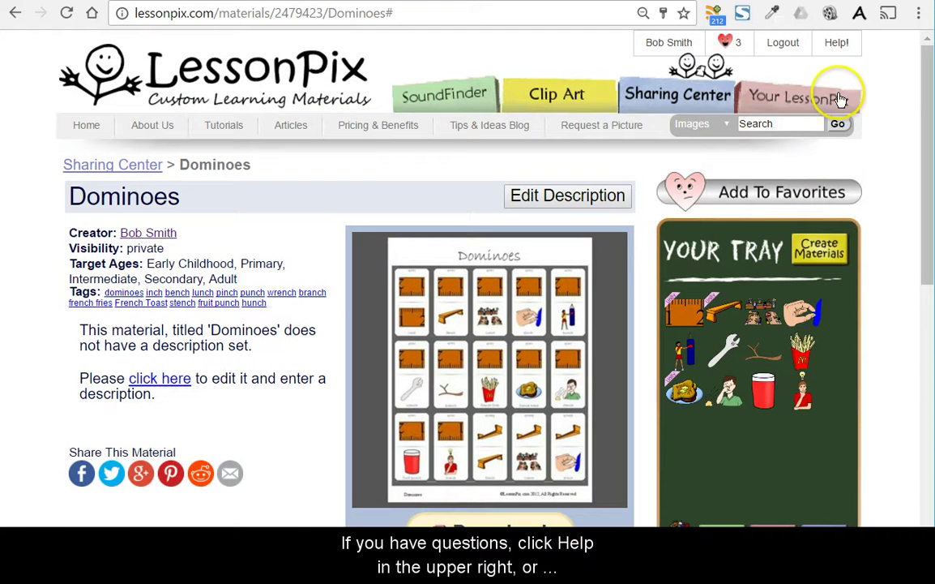
- View the site's help request form and return to the Sharing Center
left_click(839, 45)
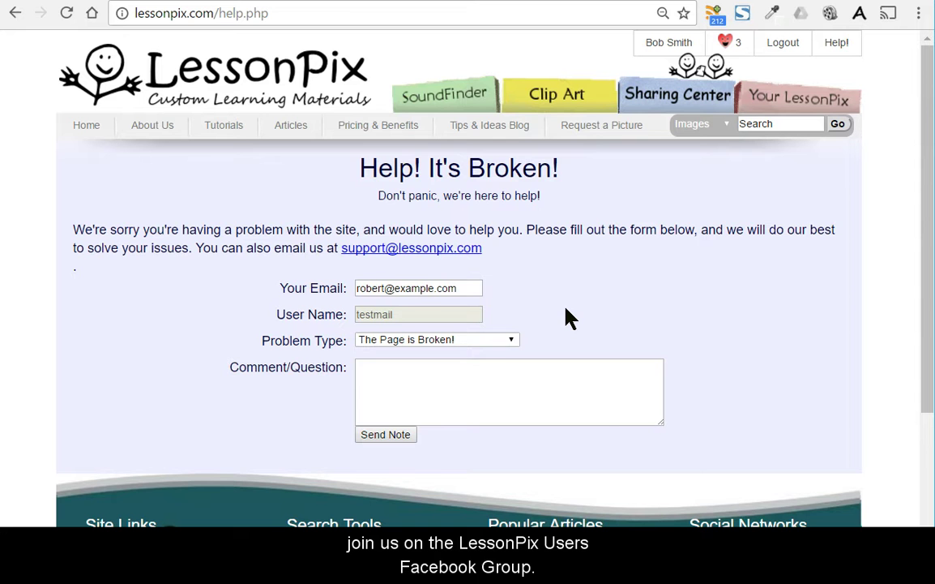
left_click(745, 282)
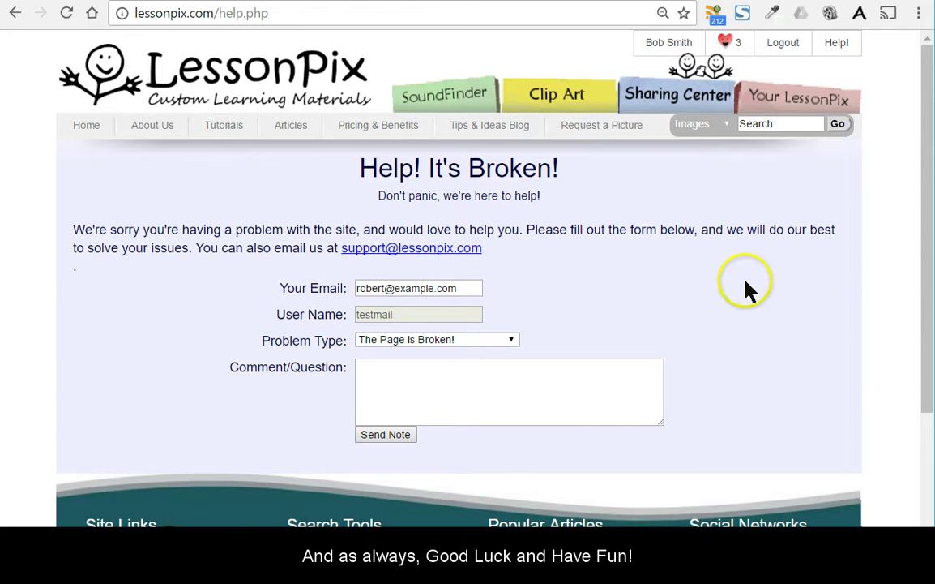
left_click(673, 101)
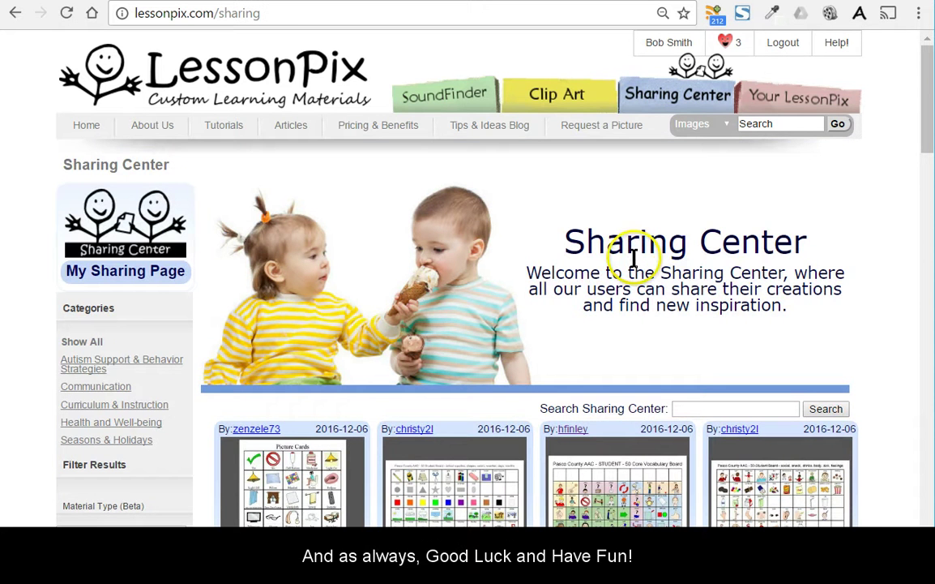